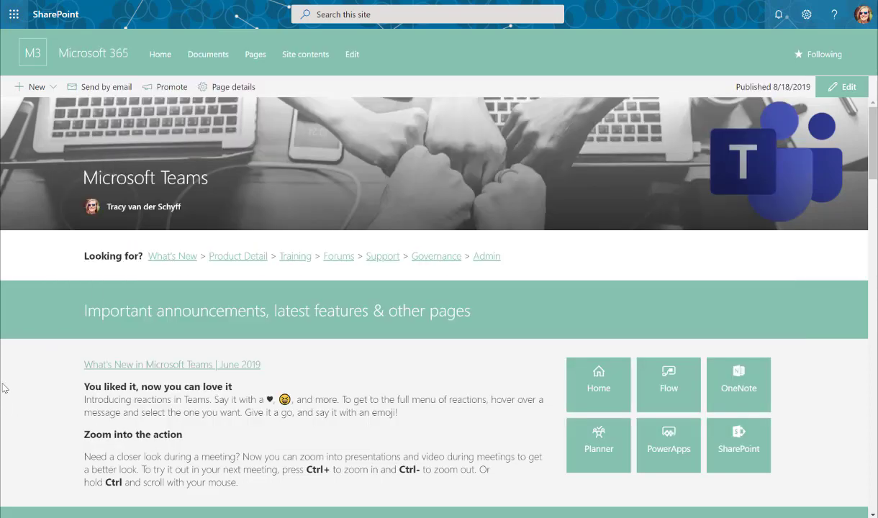
- Look through the Microsoft Teams page's sections, from Important announcements down to Configuration & Administration
scroll(3, 389, "down", 3)
scroll(4, 389, "down", 4)
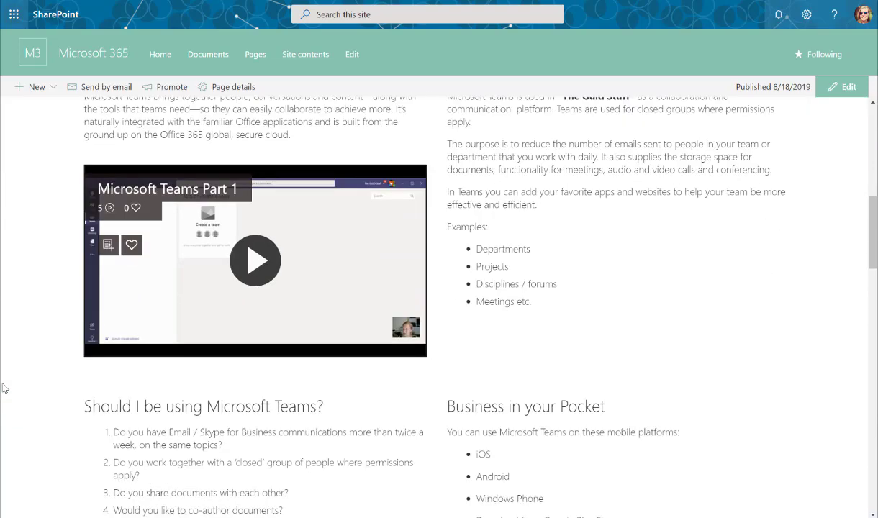
scroll(3, 389, "up", 5)
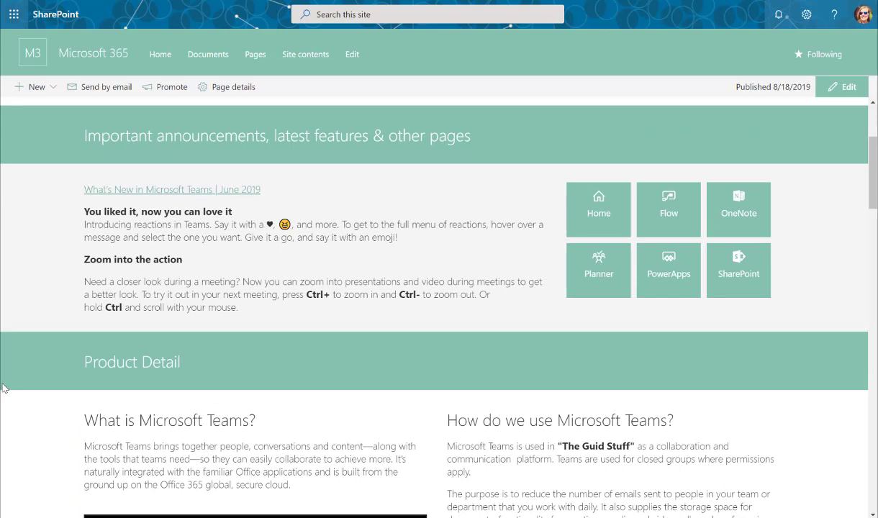
scroll(3, 388, "up", 1)
scroll(4, 389, "down", 2)
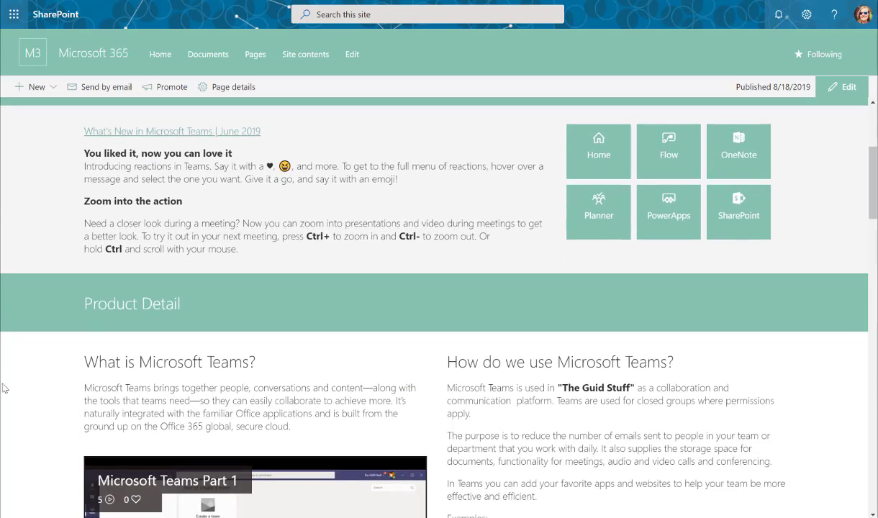
scroll(3, 388, "up", 2)
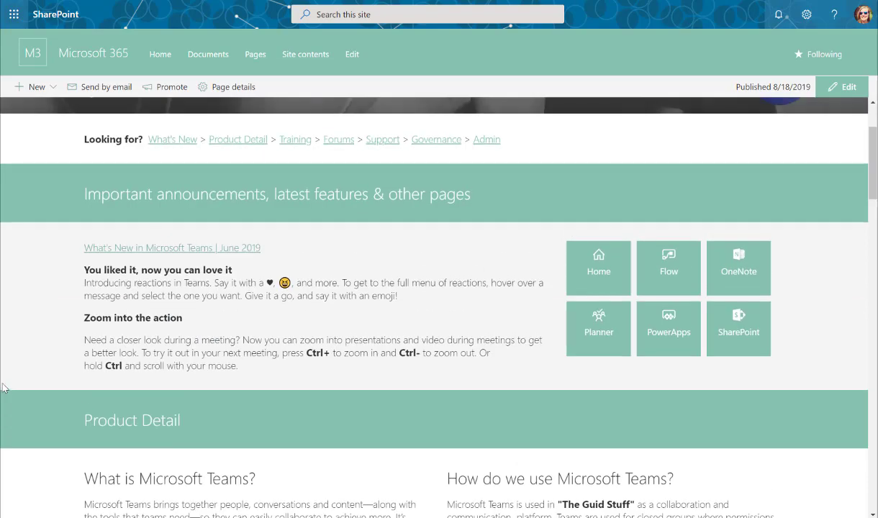
scroll(4, 389, "down", 10)
scroll(4, 388, "down", 10)
scroll(3, 389, "down", 5)
scroll(4, 388, "down", 2)
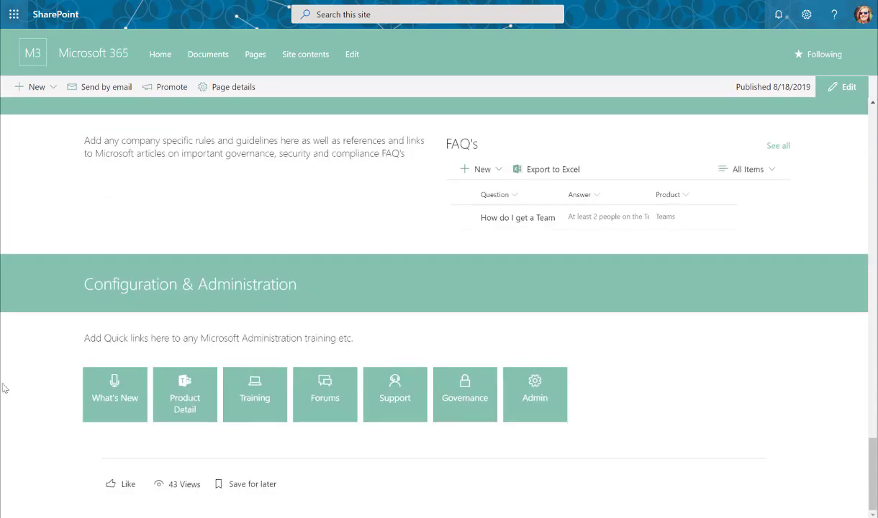
scroll(3, 388, "up", 15)
scroll(4, 388, "up", 7)
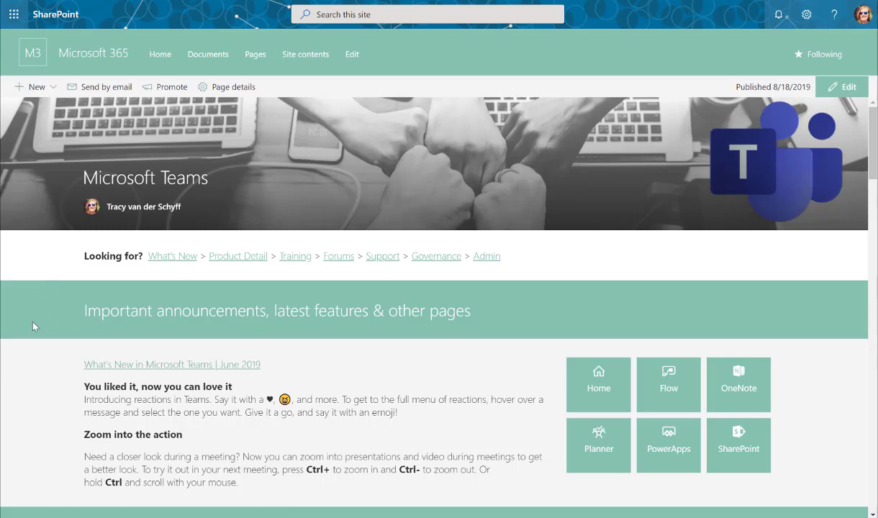
- Copy the anchor link addresses of the Product Detail and Training headings, and check the collected section links in Notepad
scroll(32, 326, "down", 3)
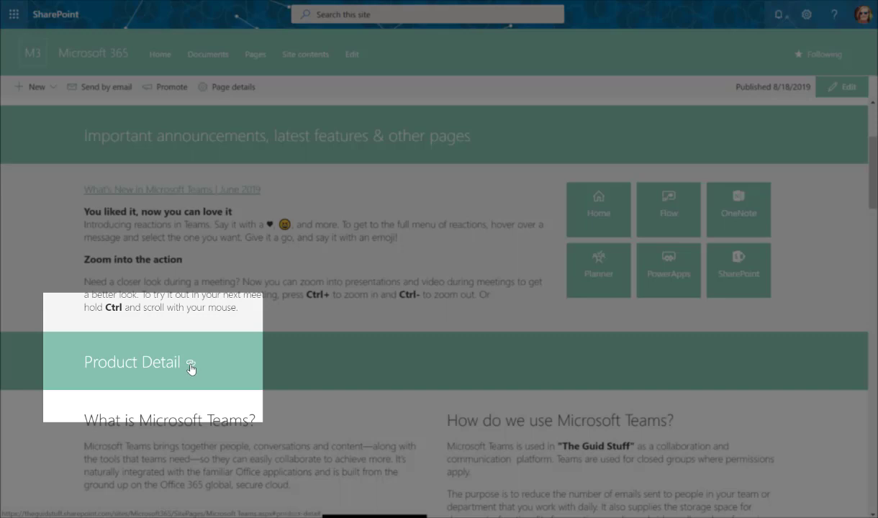
right_click(191, 369)
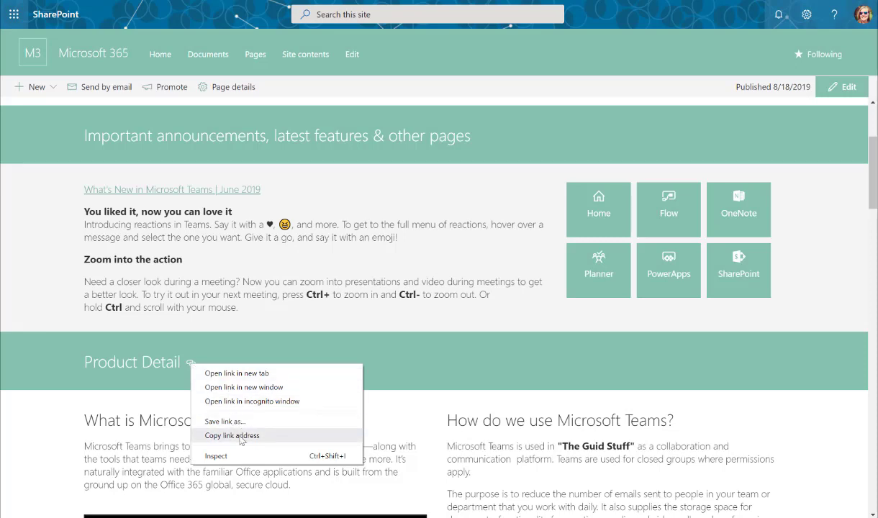
scroll(21, 345, "down", 3)
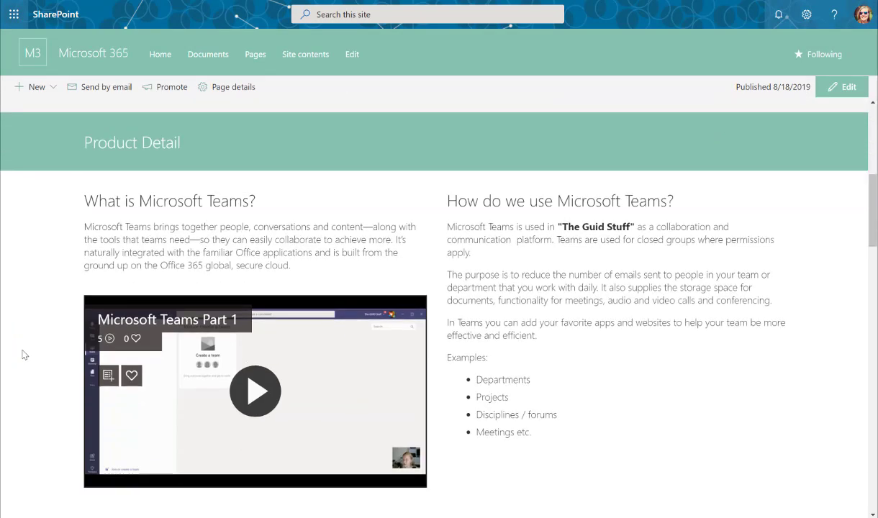
scroll(22, 353, "down", 10)
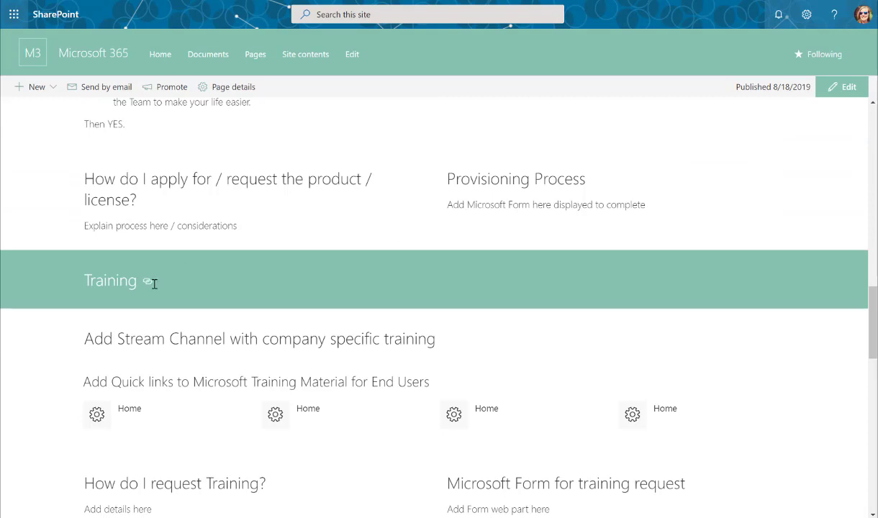
right_click(147, 283)
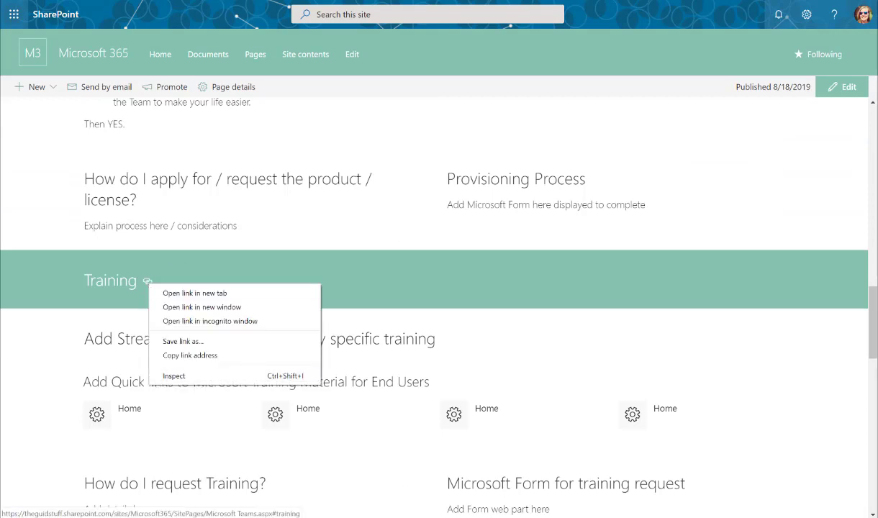
left_click(190, 354)
key("alt+Tab")
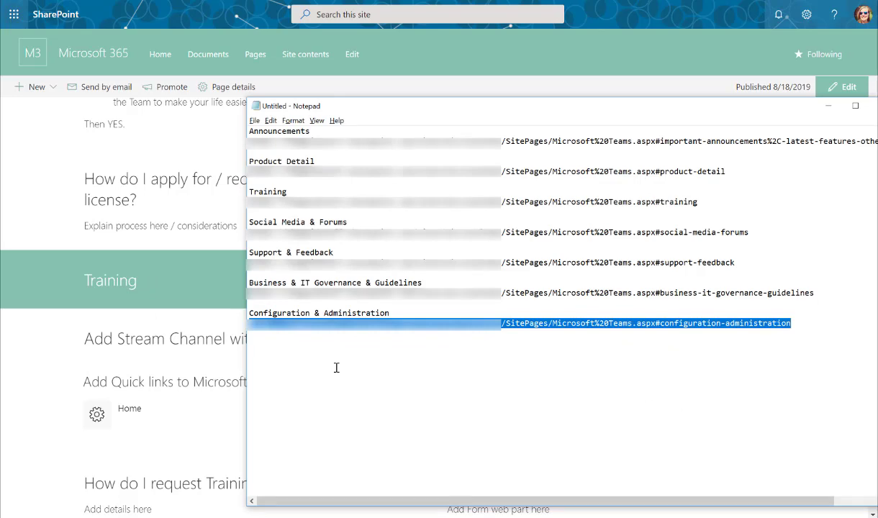
left_click(34, 379)
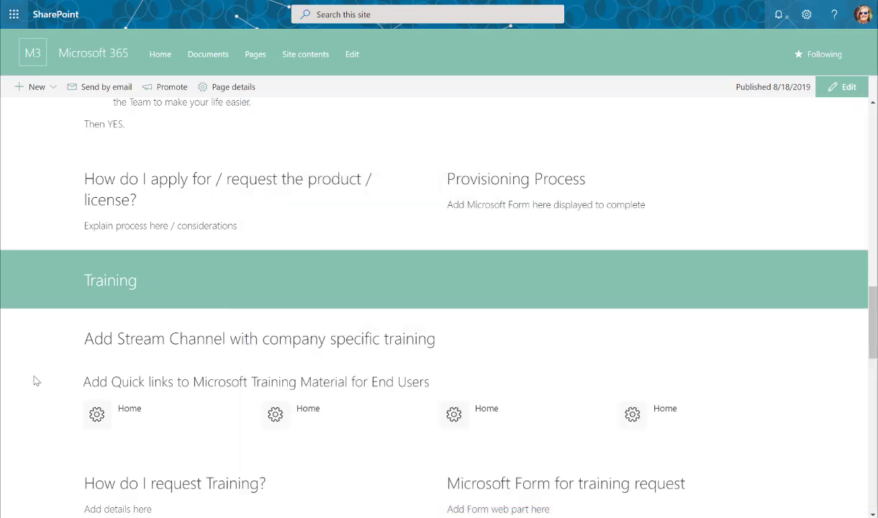
- Put the Microsoft Teams page into edit mode and select the "Looking for?" text web part
scroll(34, 379, "up", 10)
scroll(34, 377, "up", 2)
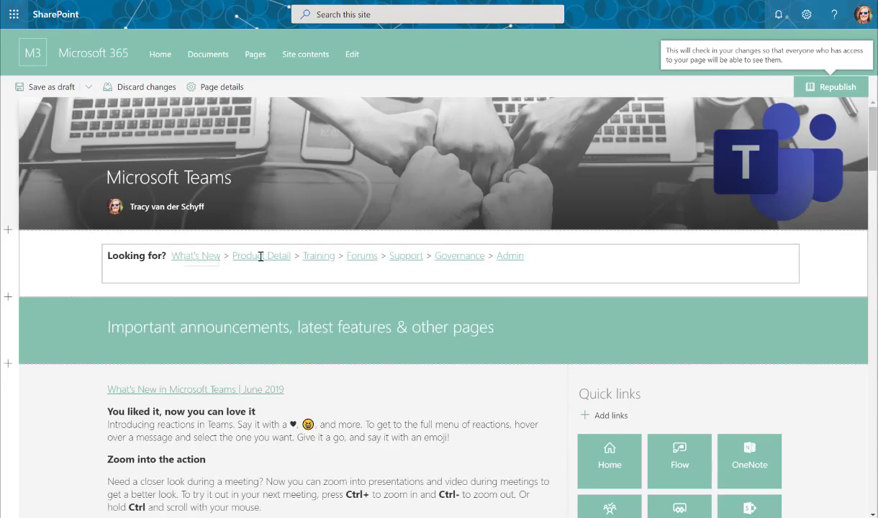
left_click(190, 255)
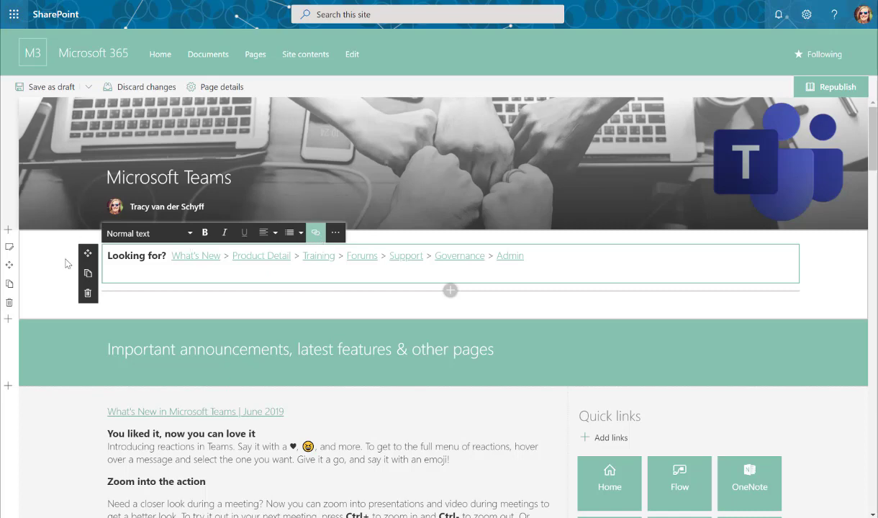
- Delete the Quick links web part under the Configuration & Administration section
scroll(65, 263, "down", 20)
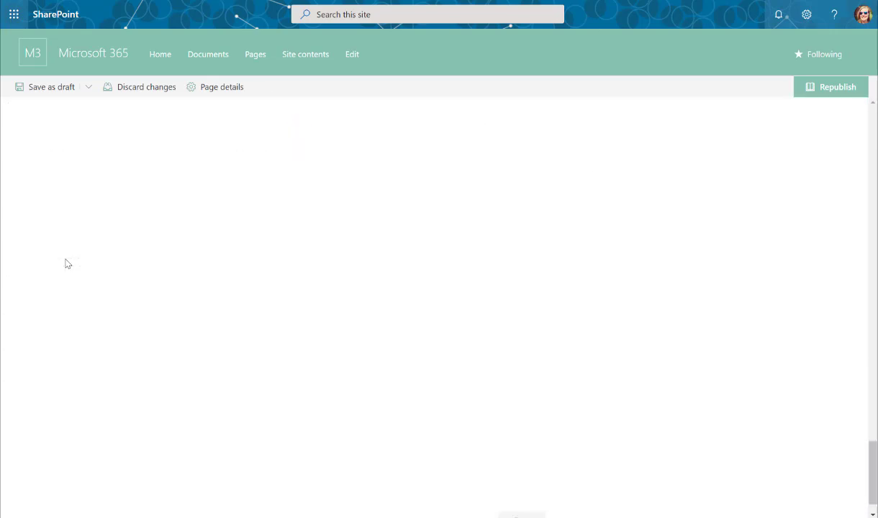
scroll(65, 263, "up", 2)
scroll(64, 262, "down", 2)
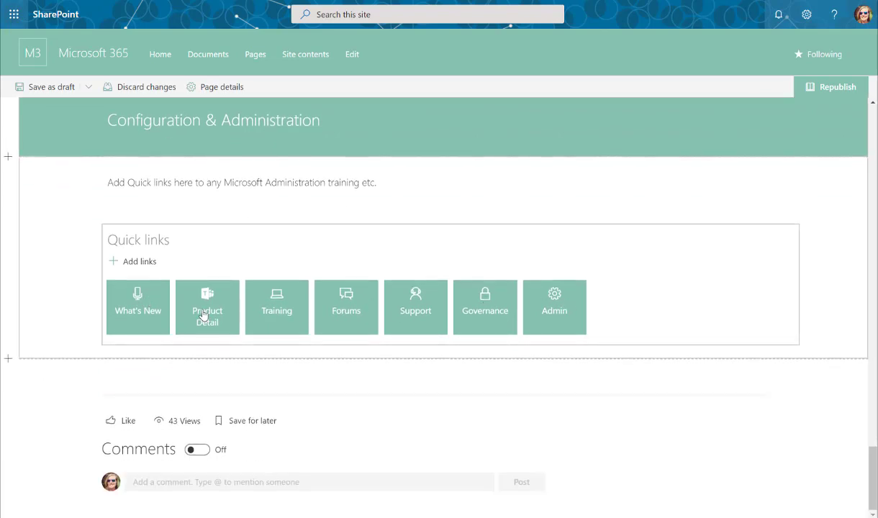
left_click(137, 317)
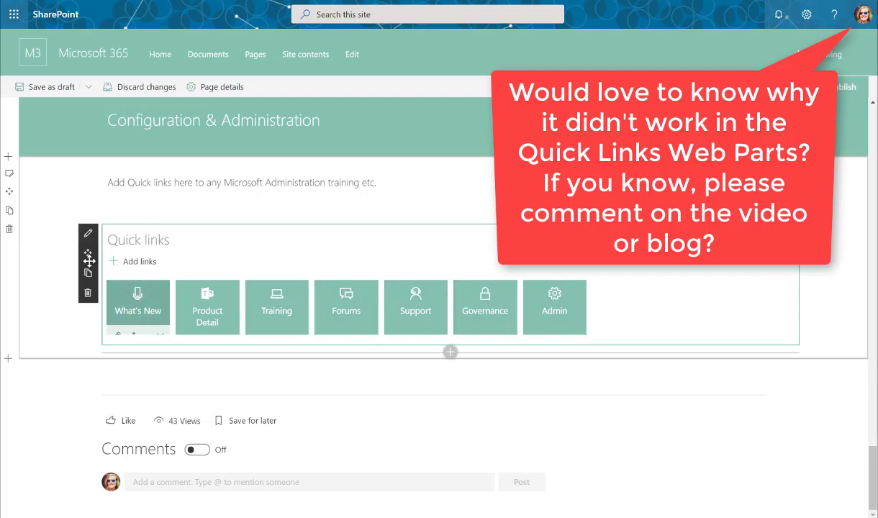
mouse_move(138, 311)
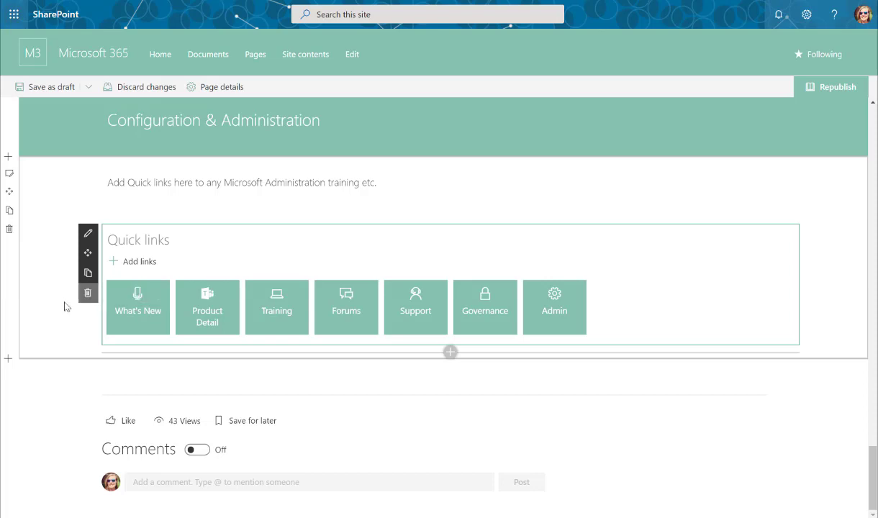
left_click(87, 293)
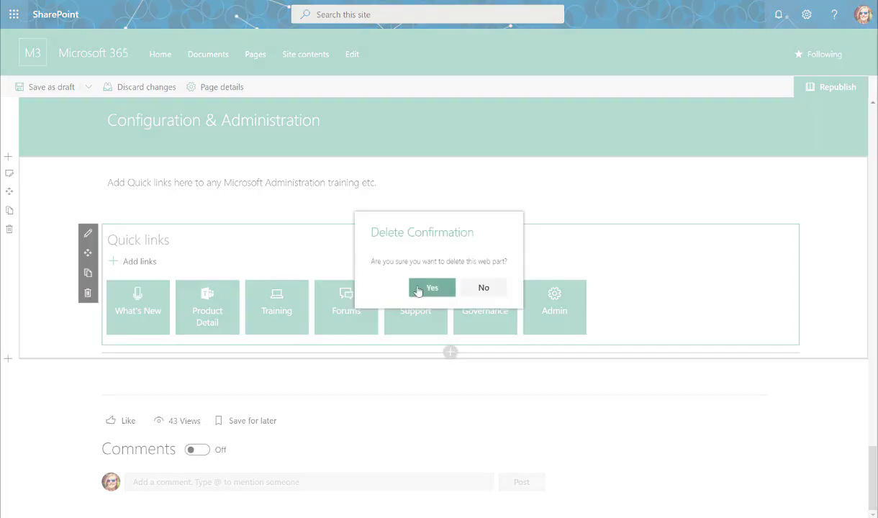
left_click(416, 288)
- Select the What's New link text in the "Looking for?" line and view the section links in Notepad
scroll(111, 286, "up", 15)
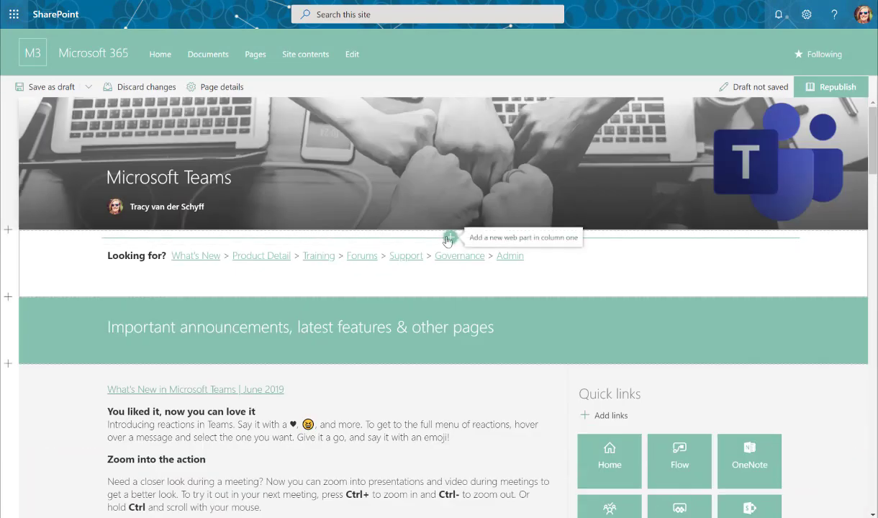
left_click(450, 237)
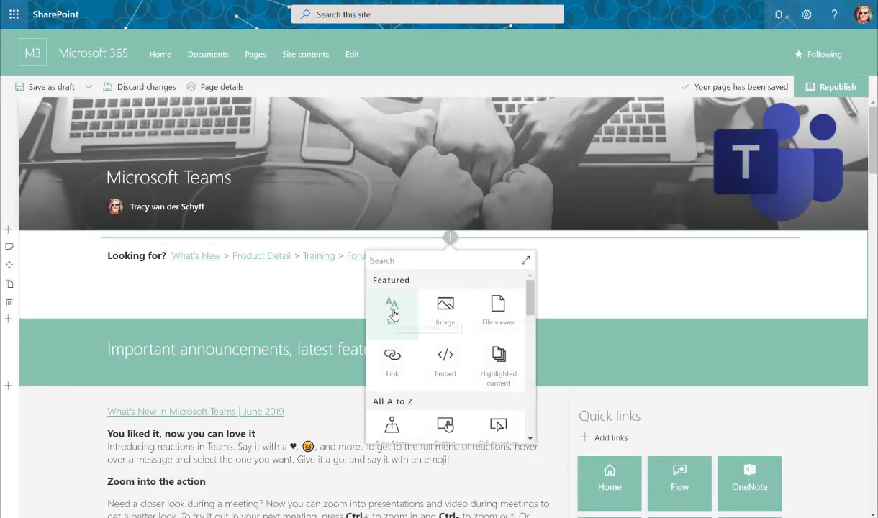
left_click(120, 255)
left_click(120, 254)
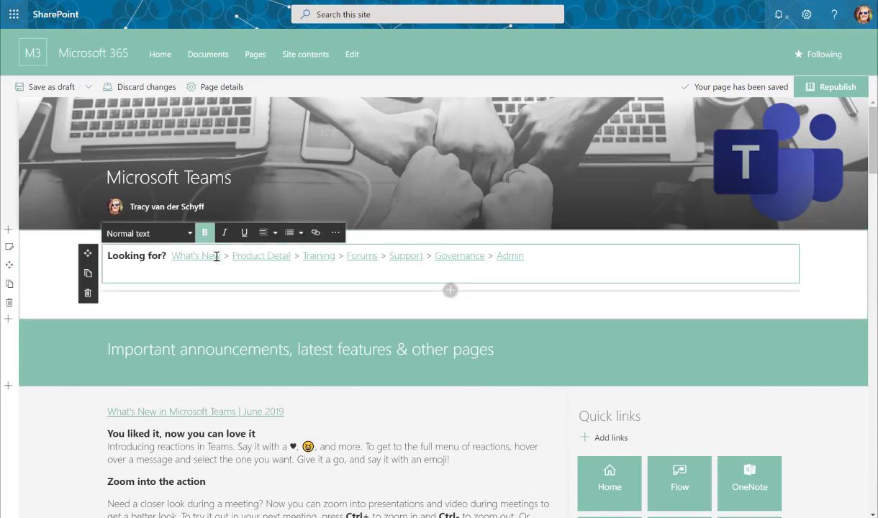
left_click_drag(216, 256, 174, 259)
key("alt+Tab")
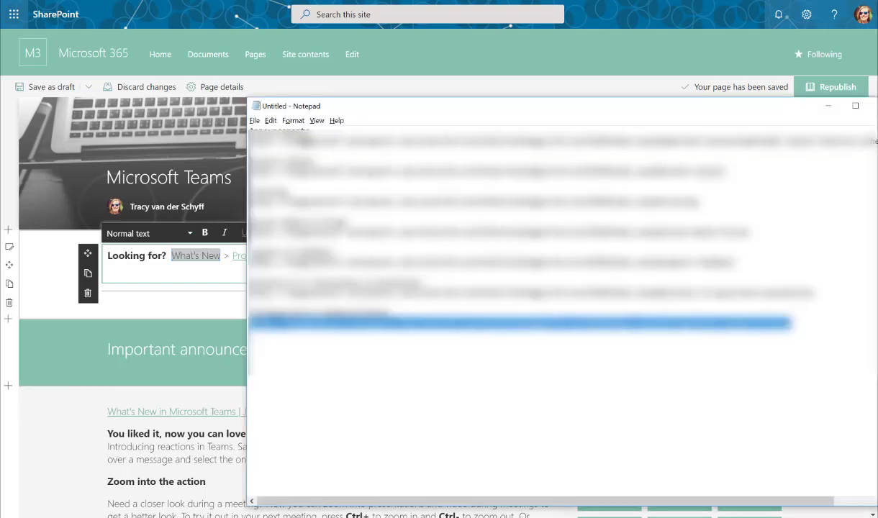
left_click(45, 265)
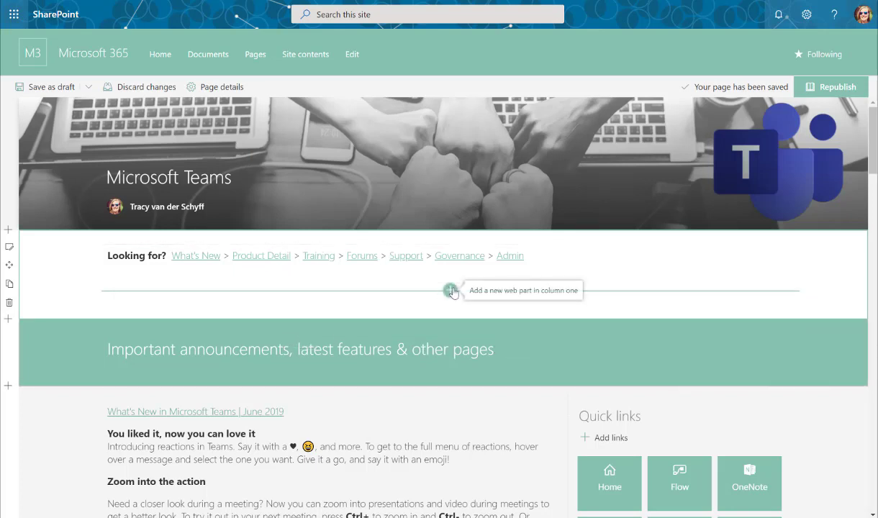
- Add a text web part below the "Looking for?" line reading "Important section", styled as Heading 1
left_click(452, 290)
left_click(394, 363)
left_click(159, 313)
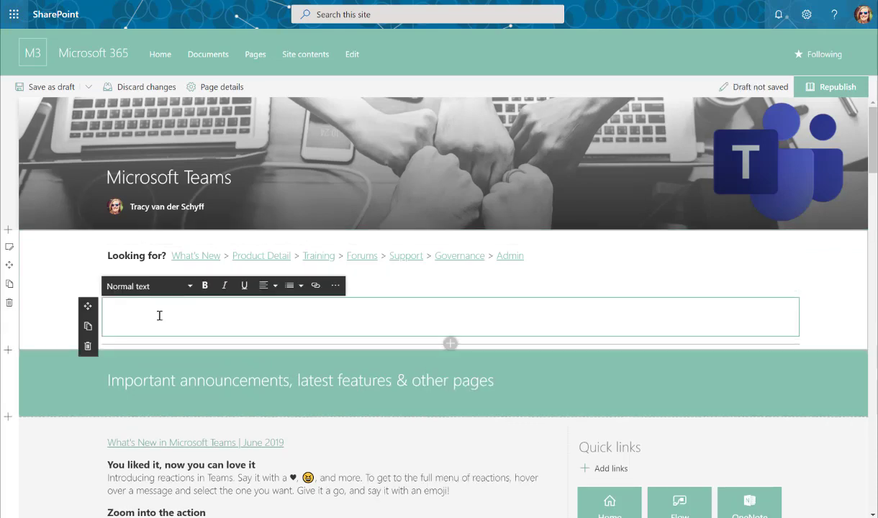
type("Important section")
left_click(185, 286)
left_click(165, 330)
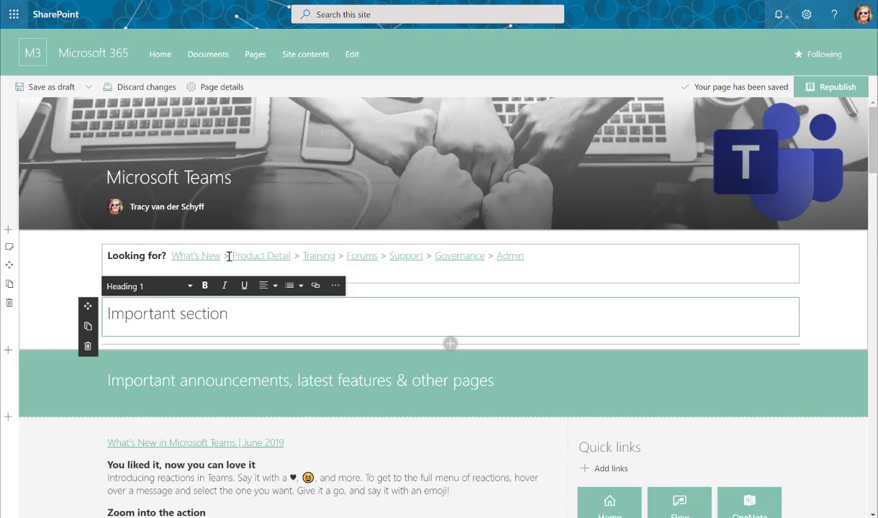
- Delete the "Important section" text web part
left_click(85, 348)
left_click(429, 287)
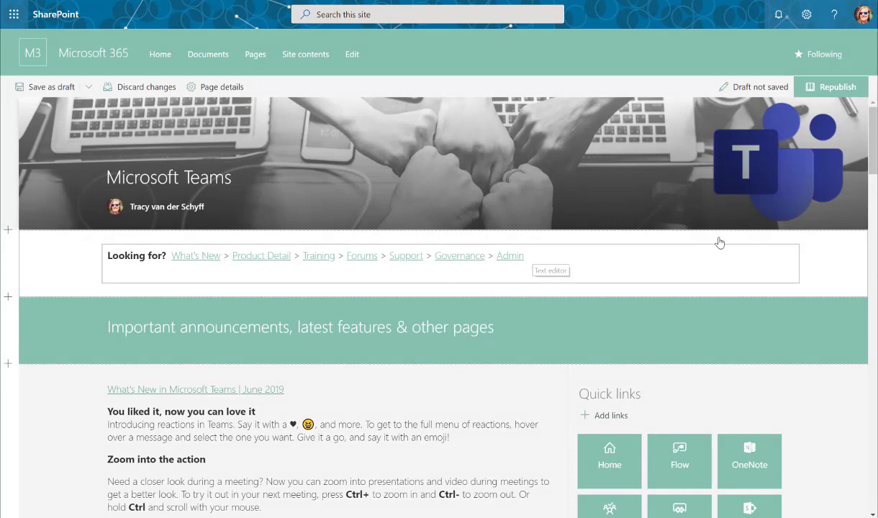
- Republish the page and test the Admin link in the "Looking for?" line
left_click(830, 86)
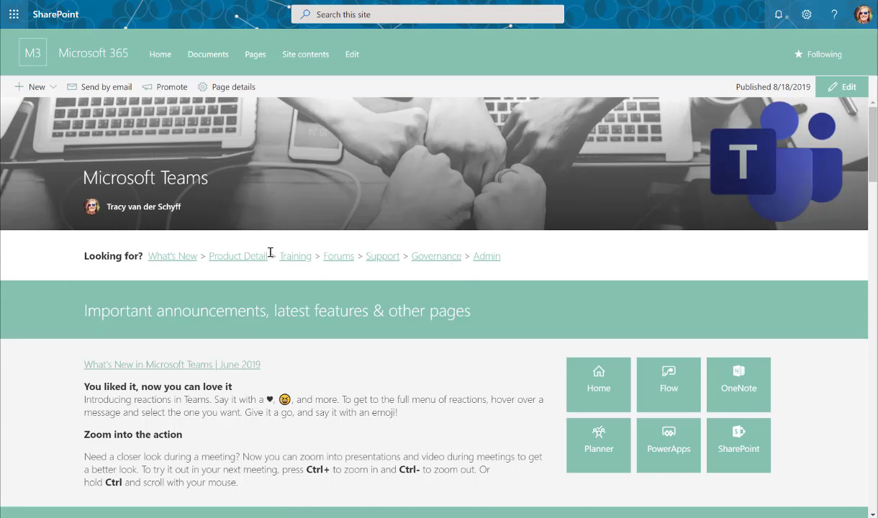
left_click(488, 257)
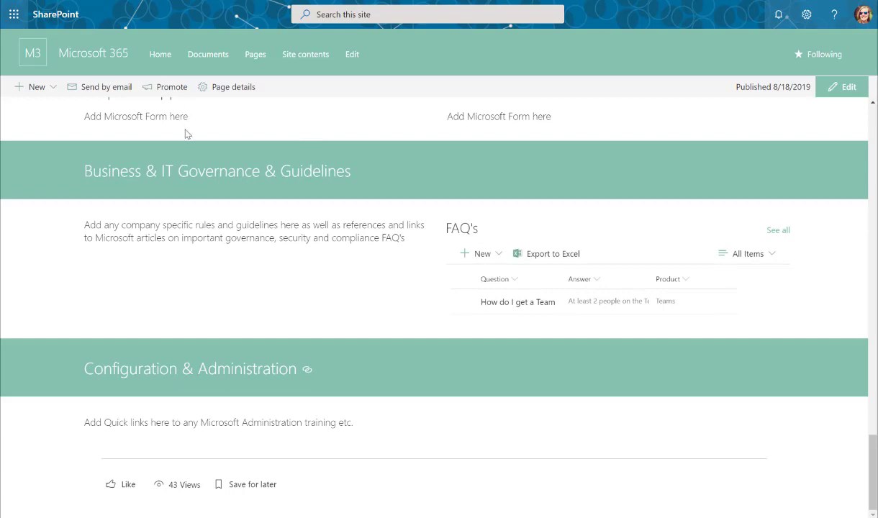
scroll(412, 412, "up", 10)
scroll(411, 412, "up", 5)
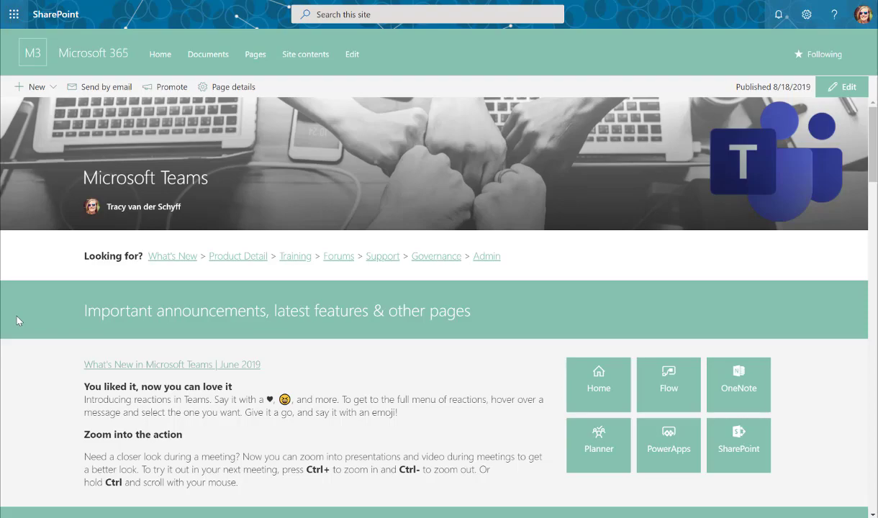
- Open the link options for the anchor of the "Important announcements, latest features & other pages" heading
scroll(18, 318, "down", 5)
scroll(18, 321, "down", 20)
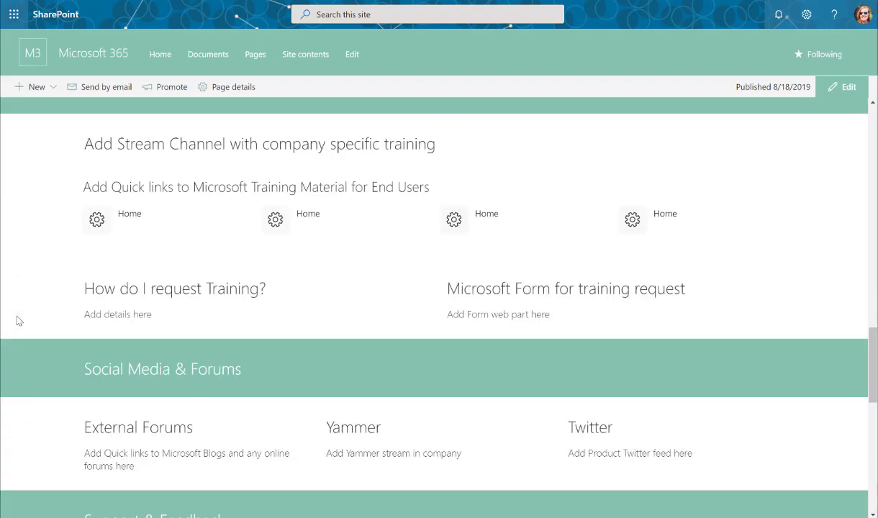
scroll(18, 320, "up", 20)
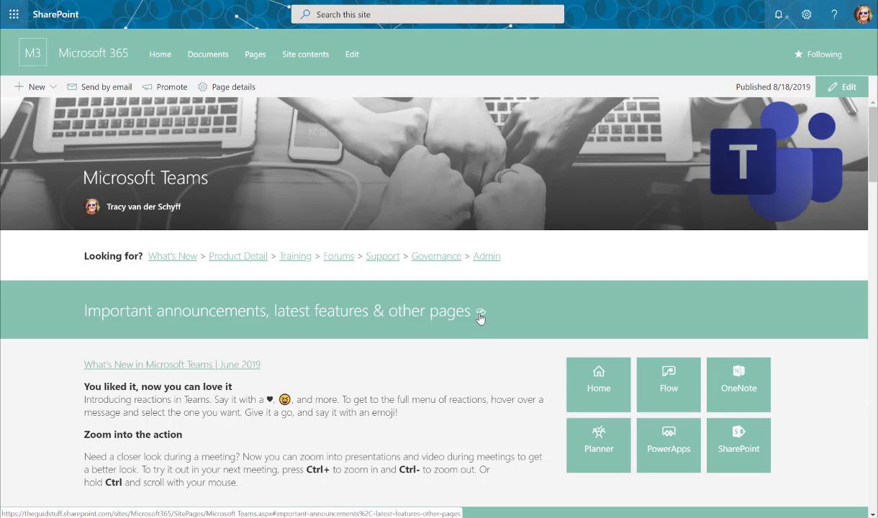
right_click(481, 313)
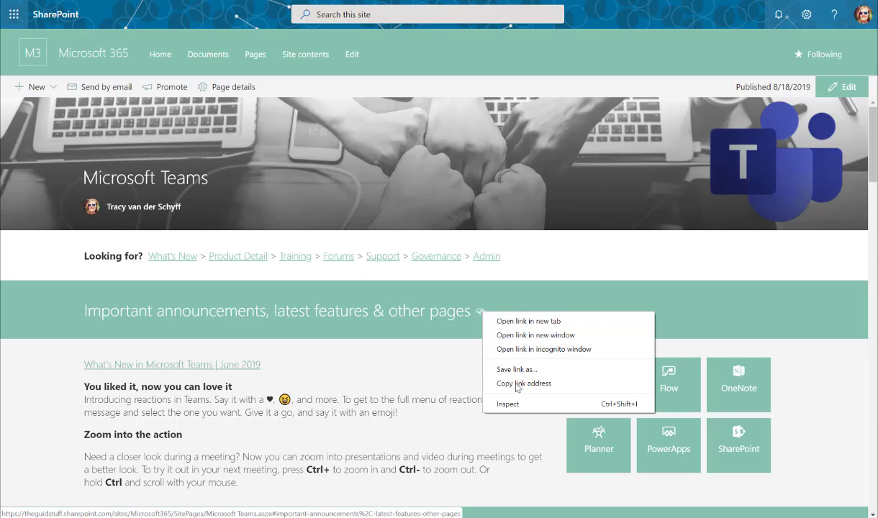